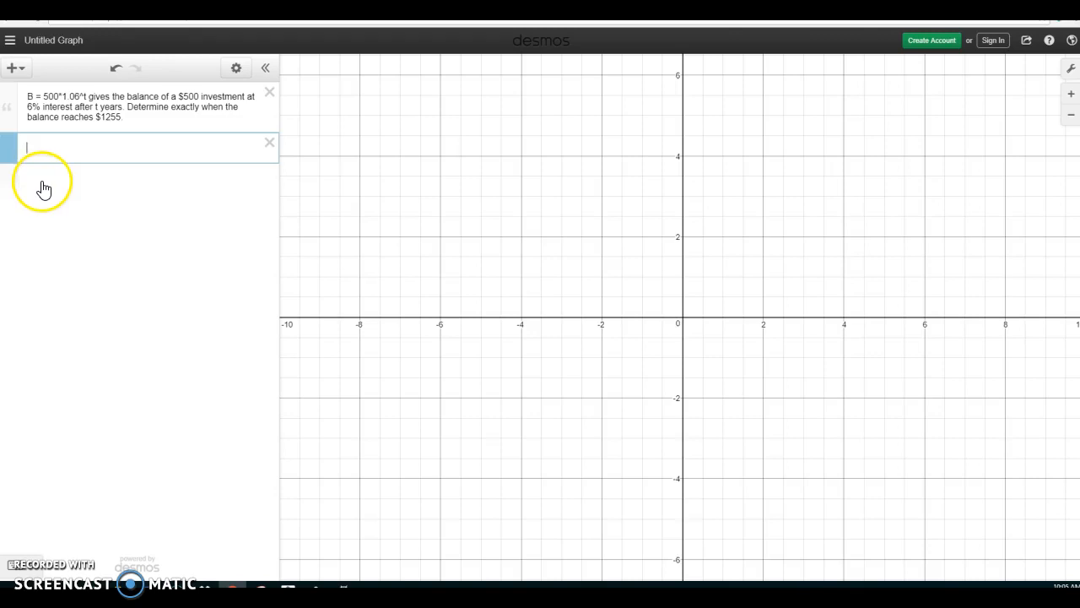
Enter the function f(x) = 500·1.06^x in the empty expression line below the investment note
left_click_drag(25, 98, 87, 97)
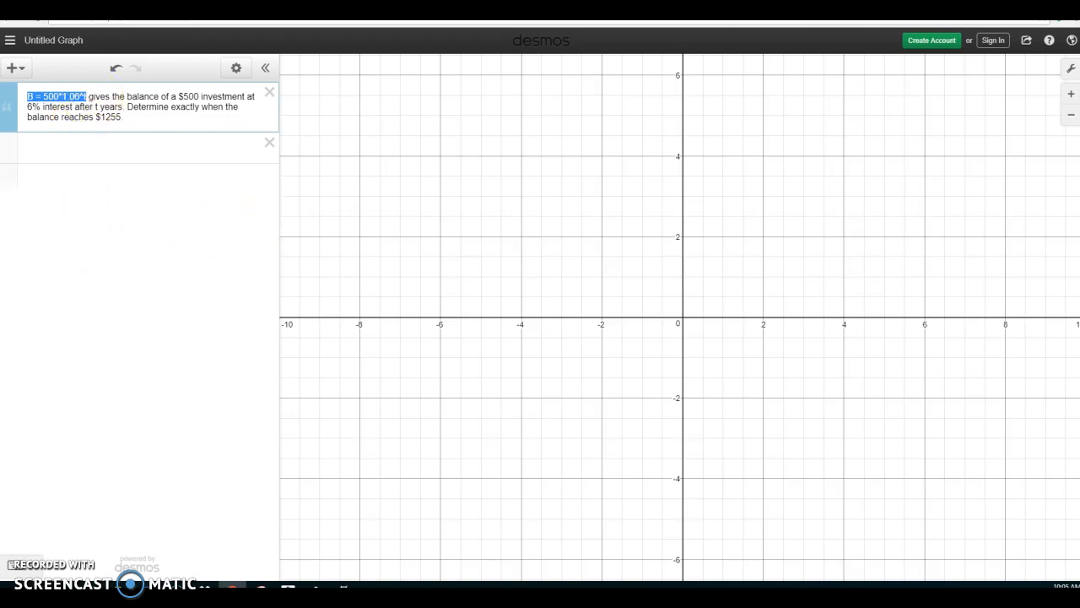
left_click(43, 144)
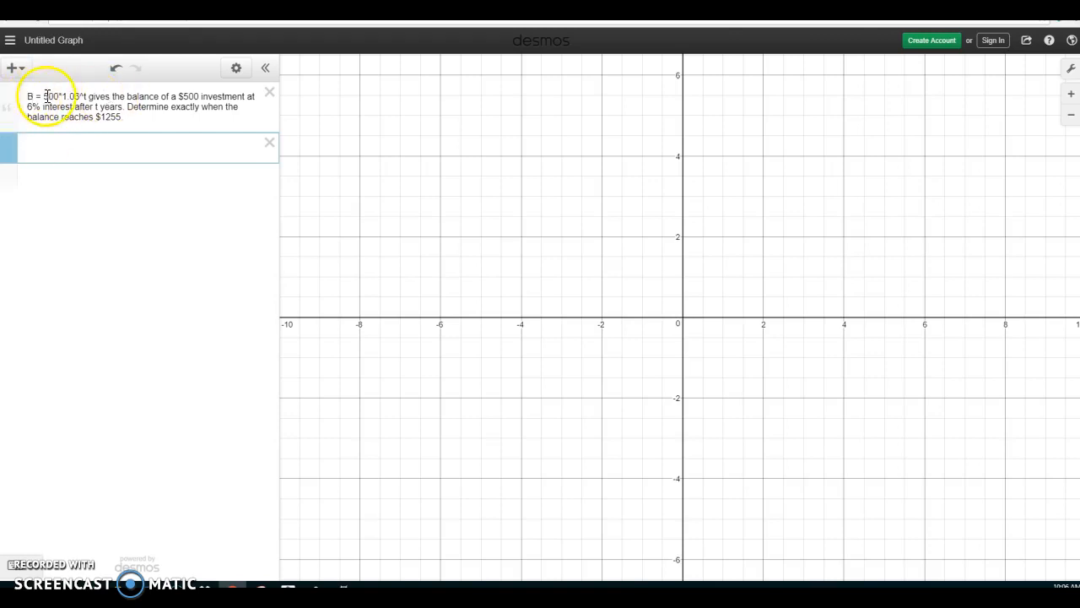
left_click(61, 153)
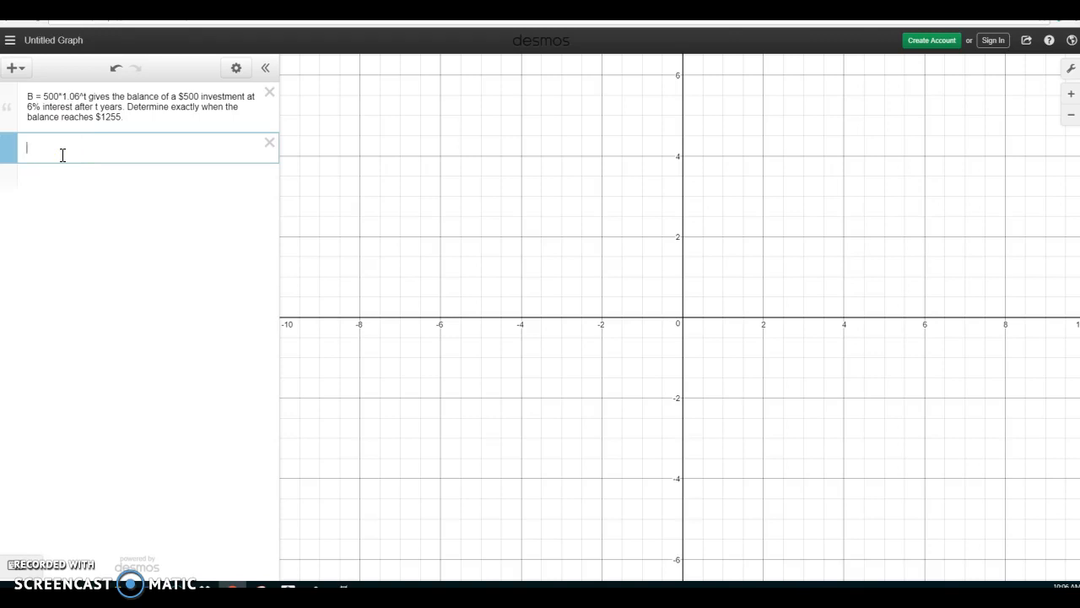
type("f(x)")
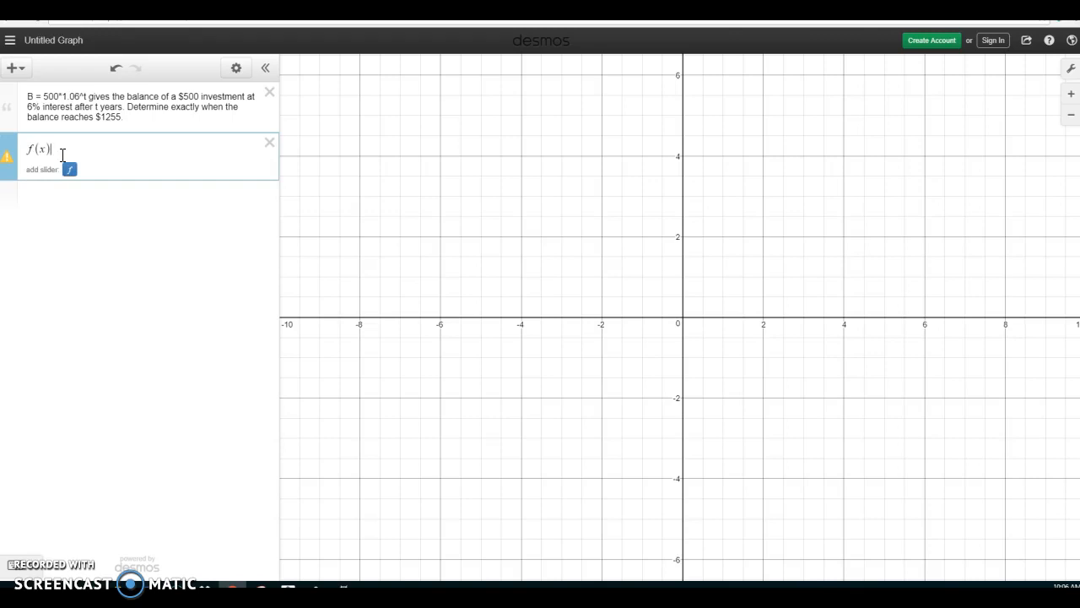
type("=")
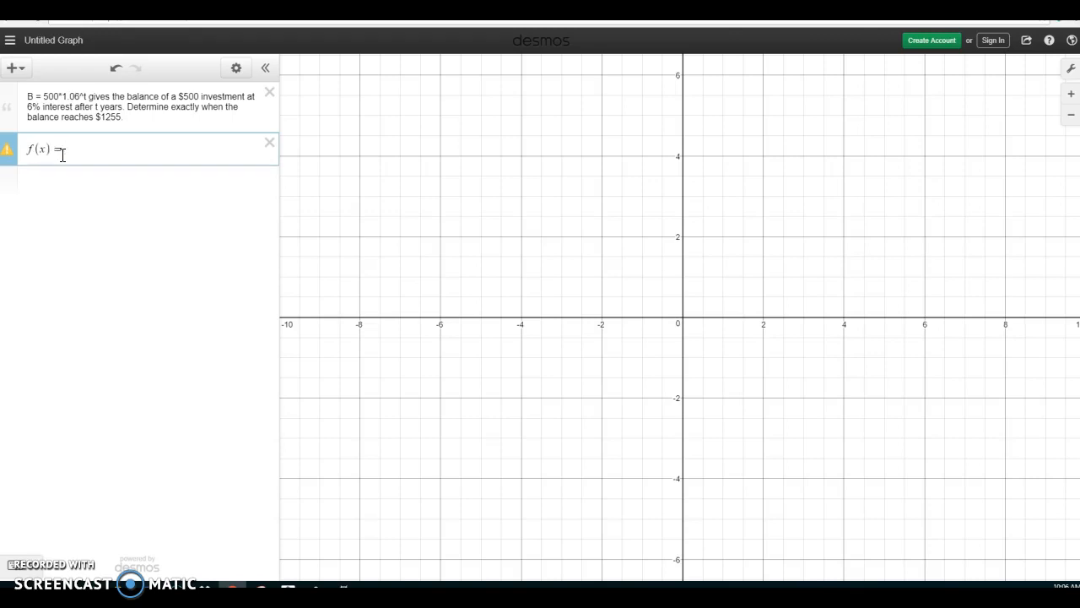
type("500")
type("*1.")
type("06^x")
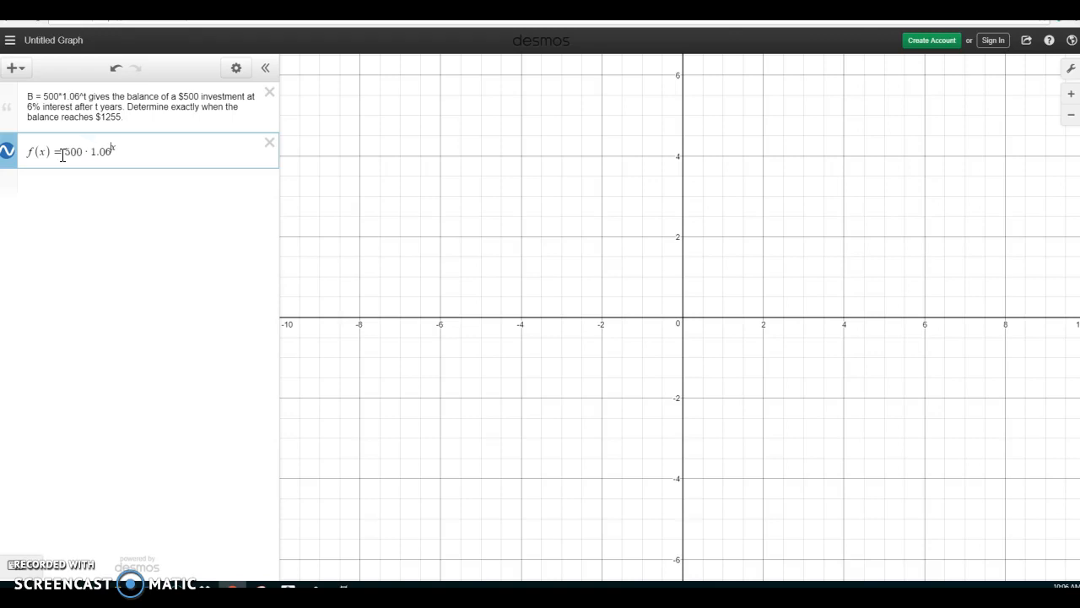
type("dddd")
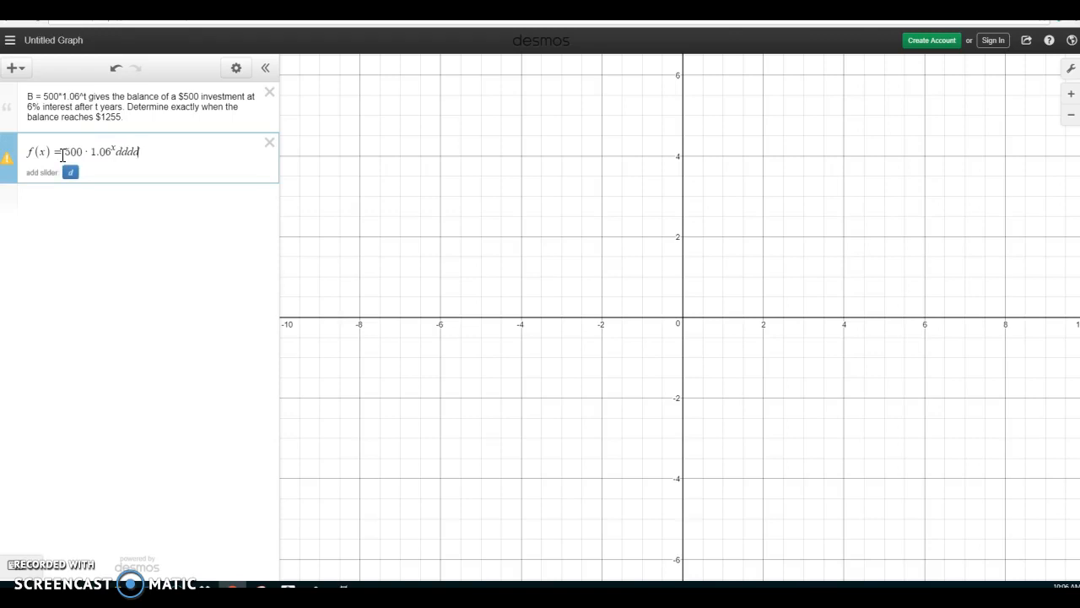
key("BackSpace")
type("^ddf")
key("BackSpace")
key("BackSpace")
key("BackSpace")
key("BackSpace")
key("BackSpace")
key("BackSpace")
key("BackSpace")
key("BackSpace")
key("BackSpace")
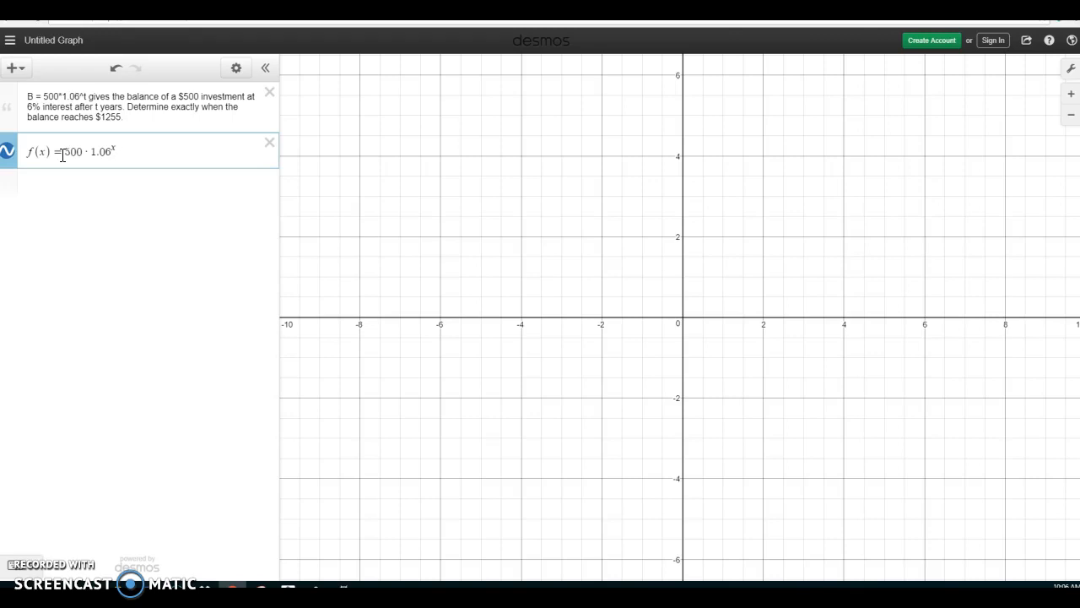
Strip f(x) = from the function so only 500·1.06^x remains, and bring its curve into view
left_click_drag(62, 155, 29, 151)
key("BackSpace")
left_click_drag(970, 210, 650, 417)
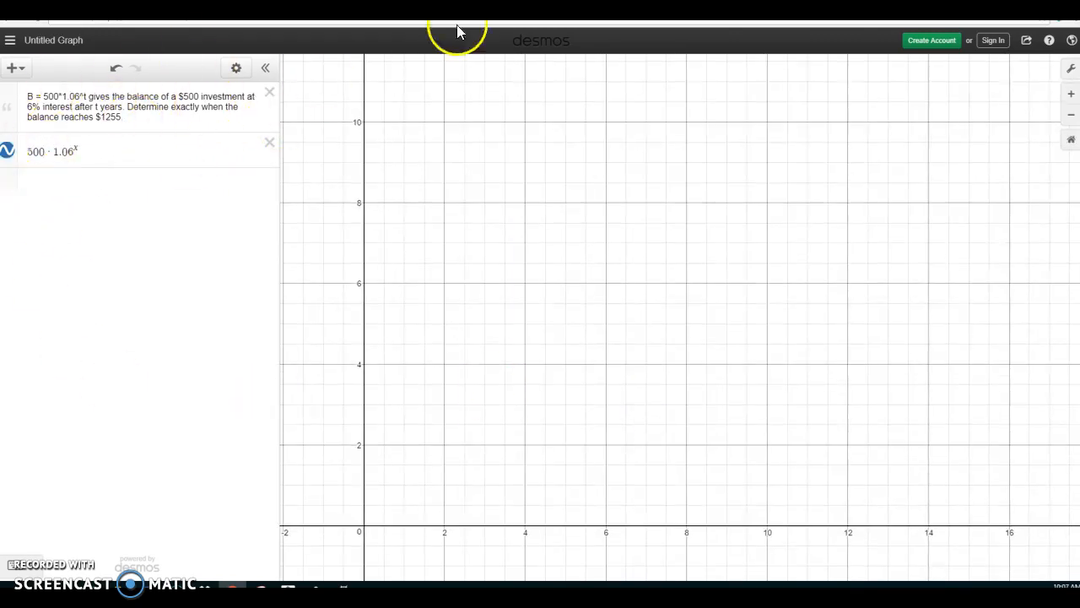
left_click(1072, 115)
left_click_drag(915, 177, 806, 397)
left_click(1072, 119)
left_click(1071, 119)
left_click_drag(875, 228, 612, 312)
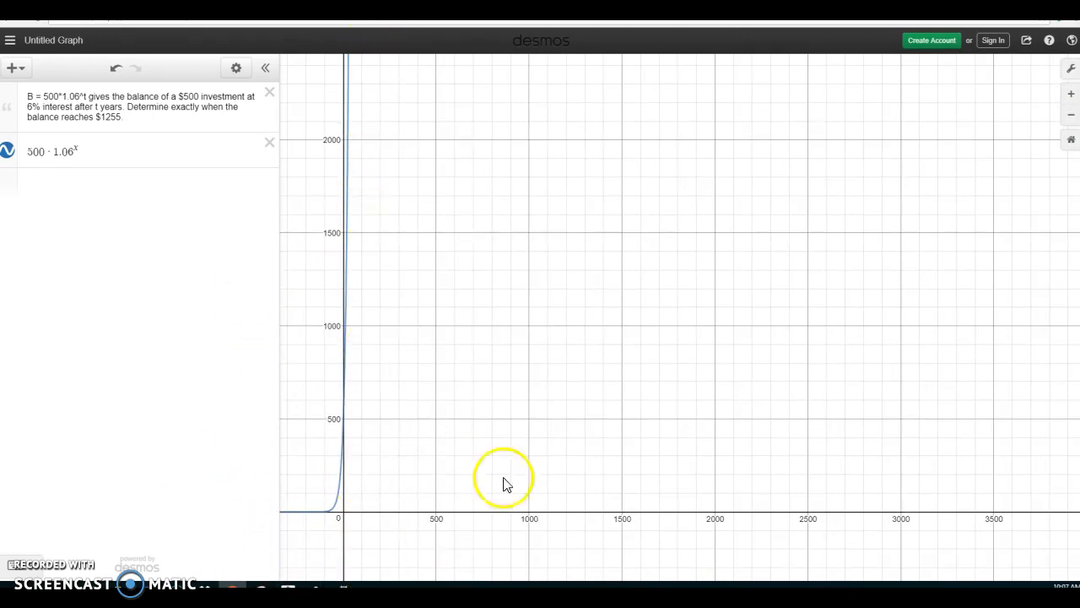
Put y = in front of 500·1.06^x, and replace that prefix with f(x) =
left_click(35, 159)
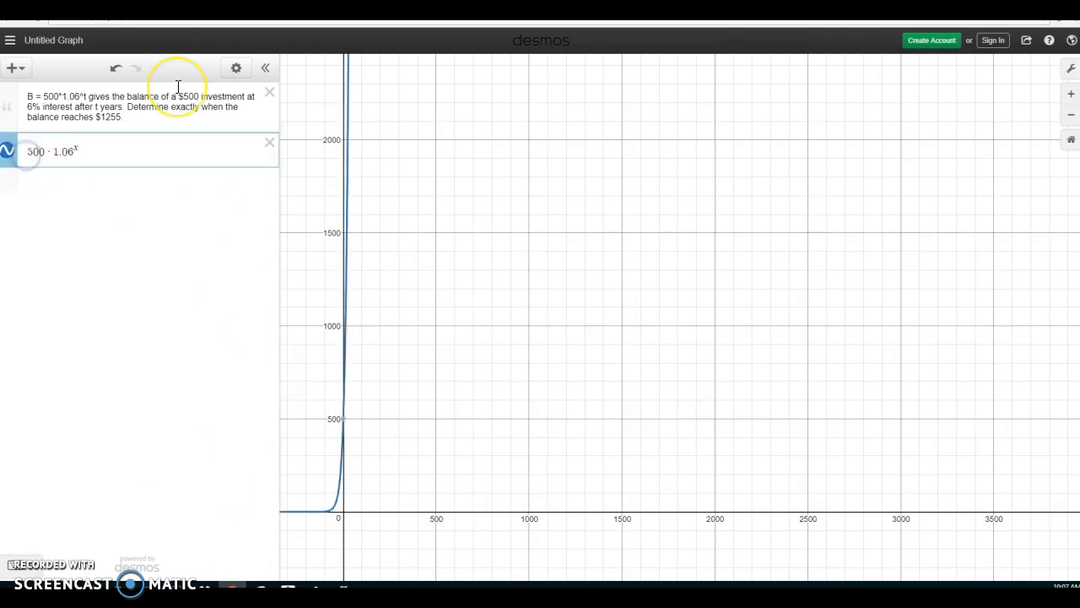
type("y=")
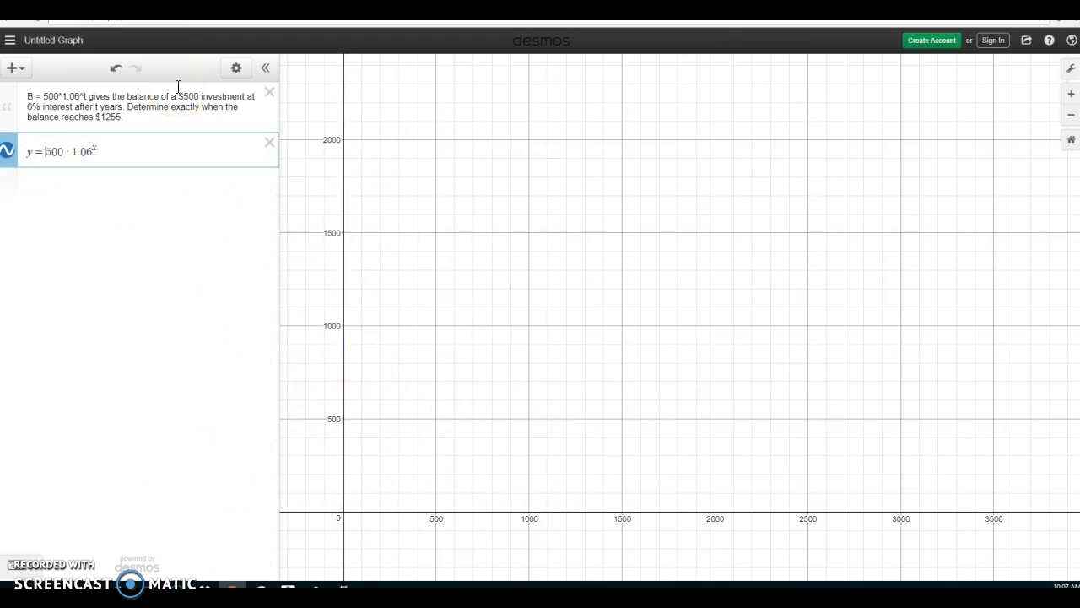
key("BackSpace")
key("BackSpace")
type("f(x)=")
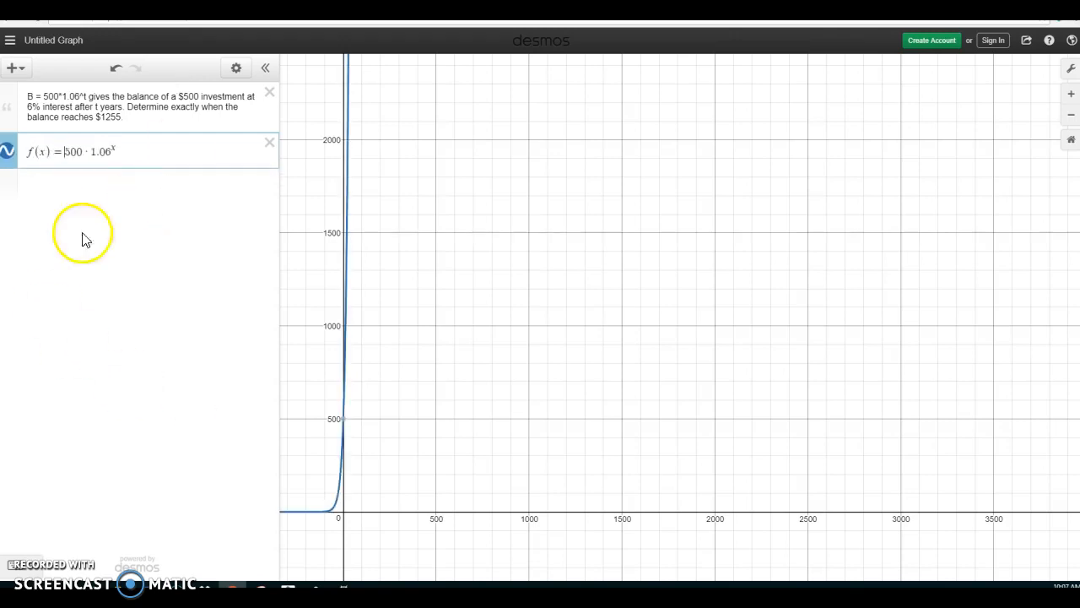
Add an empty expression line and set the graph's x-axis range from 0 to 30
left_click(80, 199)
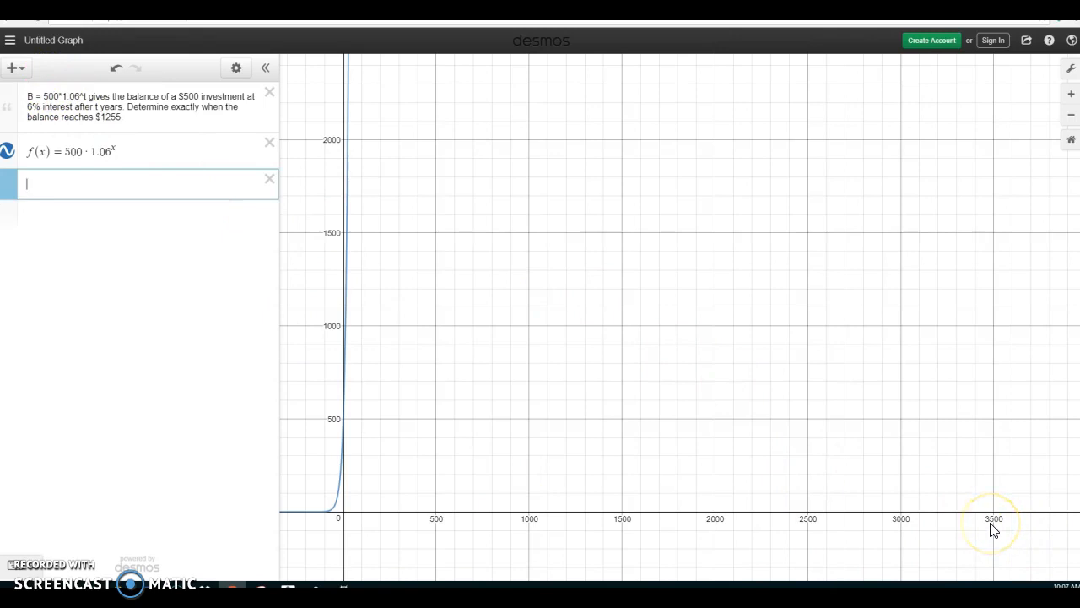
left_click(1071, 67)
left_click_drag(903, 175, 923, 175)
key("BackSpace")
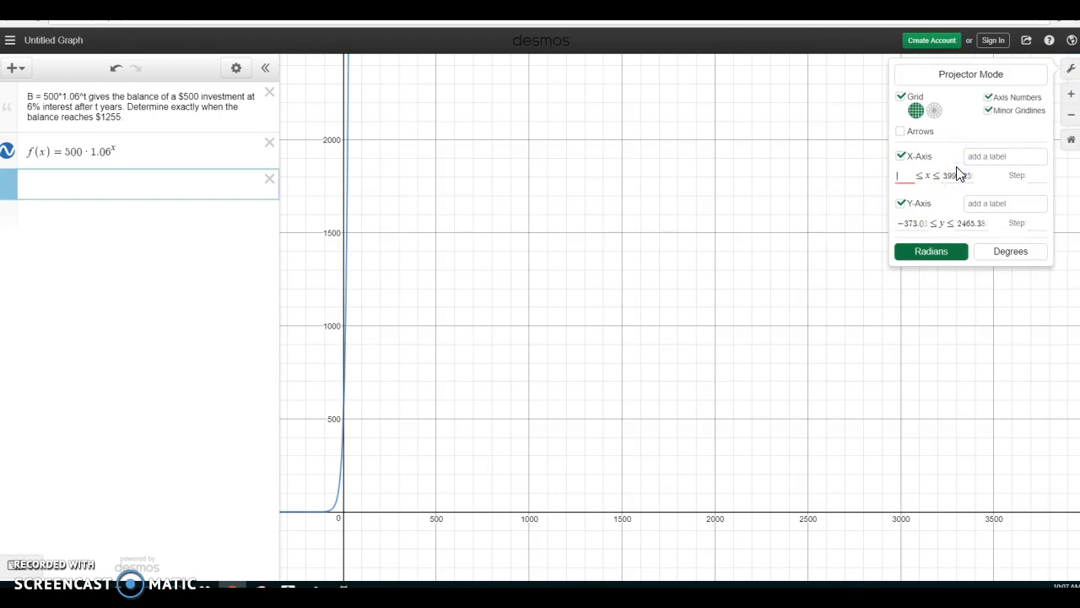
type("0")
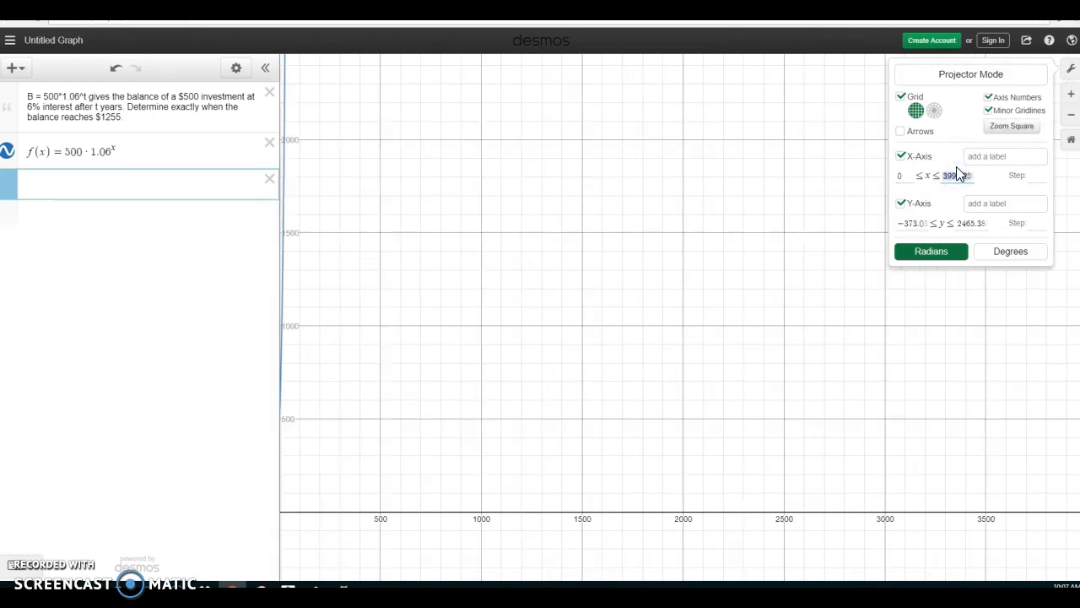
type("30")
Graph the horizontal line y = 1255 and select its intersection with the exponential curve
left_click_drag(937, 304, 824, 398)
scroll(894, 386, "down", 2)
scroll(822, 399, "up", 2)
scroll(822, 400, "down", 3)
scroll(822, 401, "up", 3)
left_click_drag(875, 422, 899, 428)
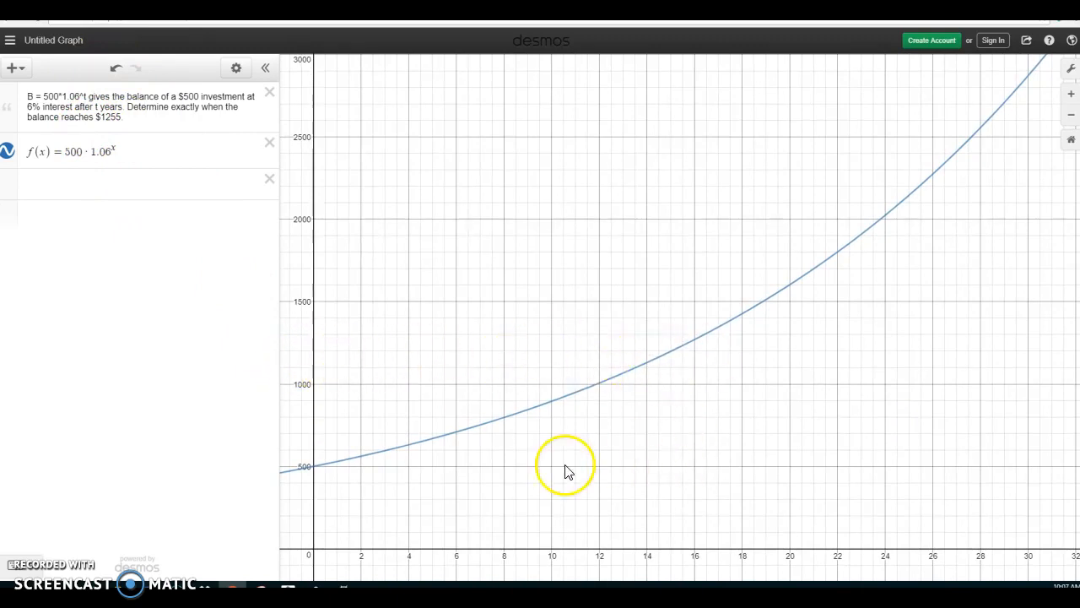
scroll(656, 453, "up", 5)
left_click_drag(675, 477, 642, 480)
left_click(42, 190)
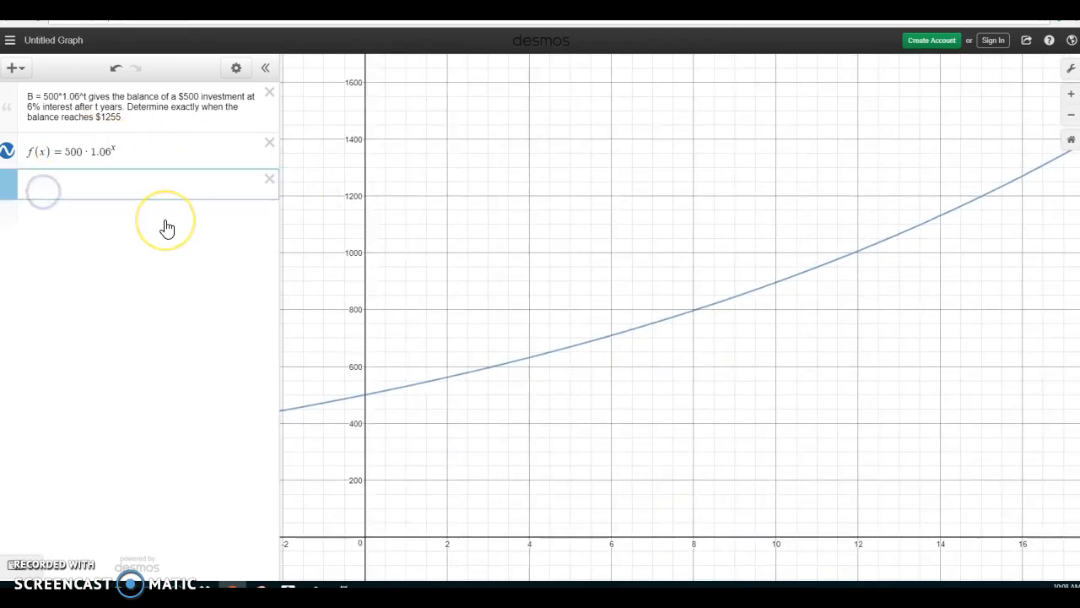
type("y = 1255")
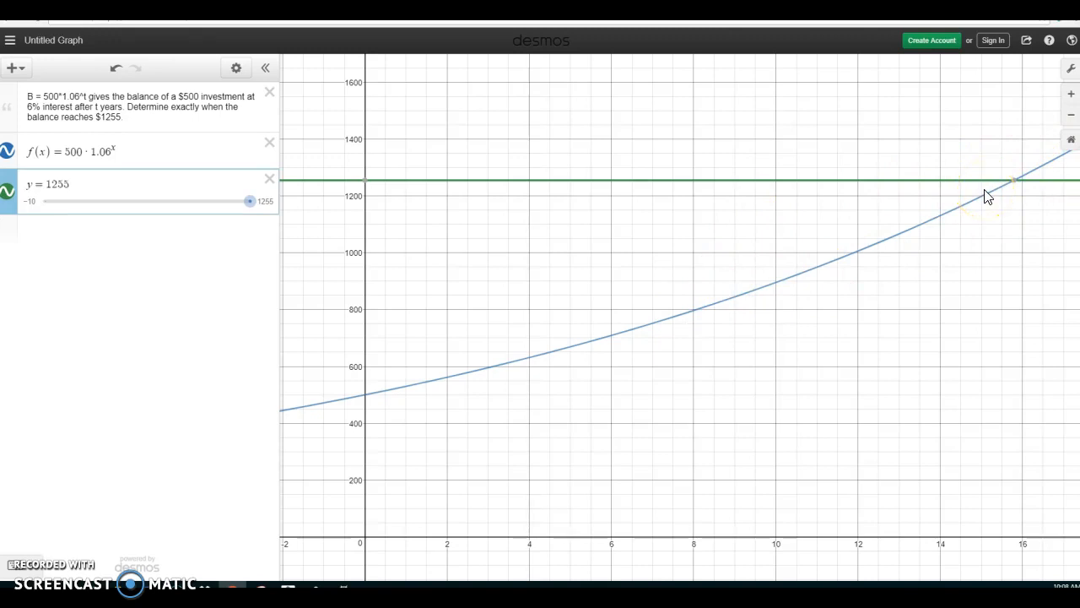
left_click(1013, 181)
Remove y = from the horizontal line's expression, leaving only the constant 1255
left_click(41, 184)
key("BackSpace")
left_click(135, 246)
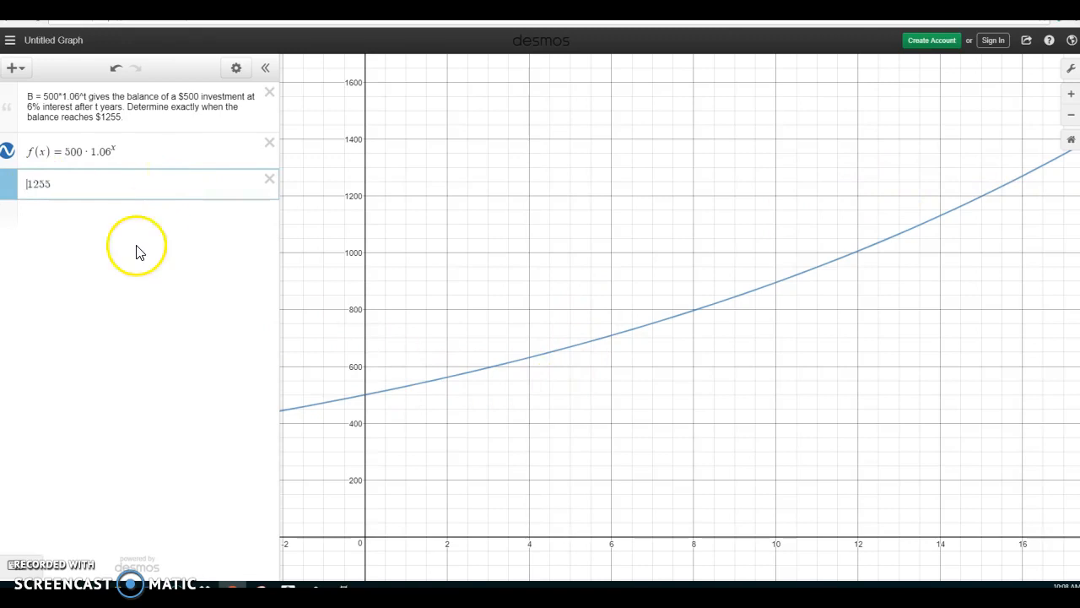
left_click(157, 226)
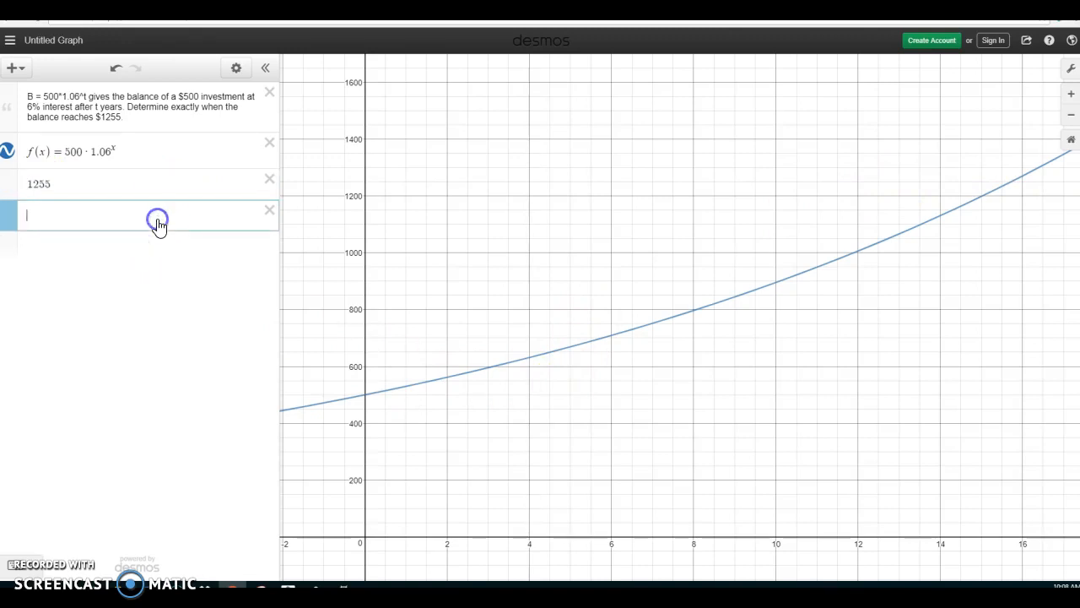
left_click(24, 186)
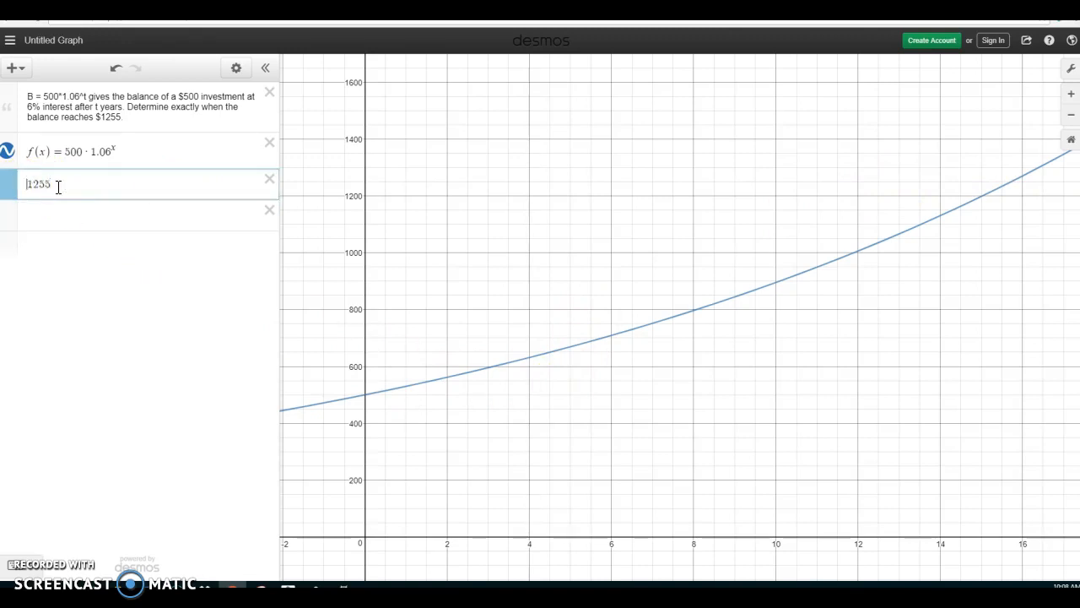
Turn the constant 1255 into an x = equation and shorten it to the vertical line x = 12
type("=")
key("BackSpace")
type("x")
left_click(71, 180)
key("BackSpace")
key("BackSpace")
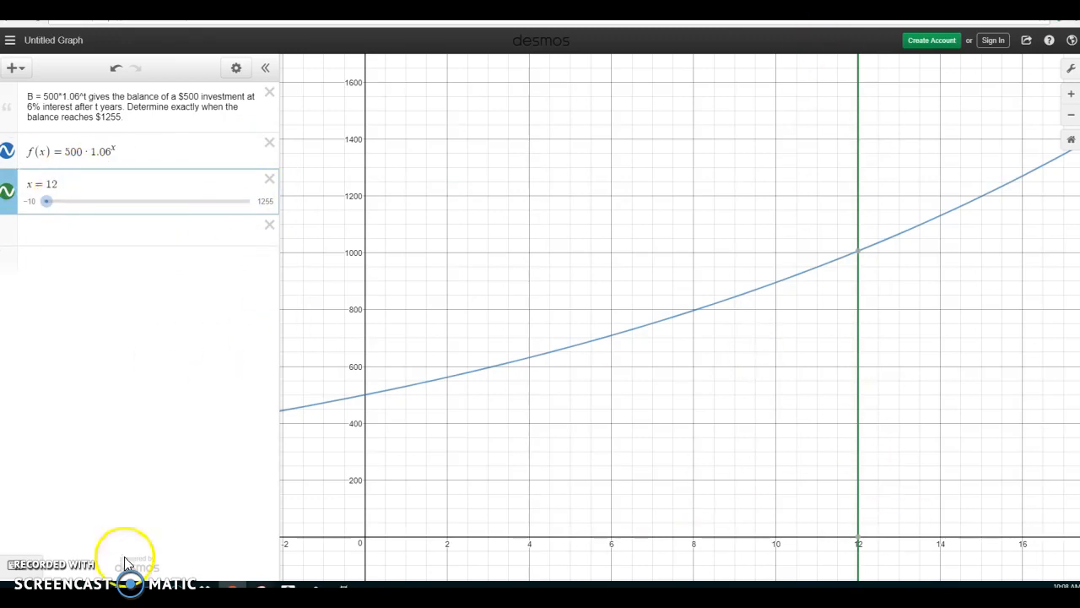
Replace the vertical line with y = 1255 and display the coordinates where it meets the exponential curve
key("BackSpace")
key("BackSpace")
key("BackSpace")
key("BackSpace")
key("BackSpace")
type("y")
key("ctrl+z")
key("Return")
type("1255")
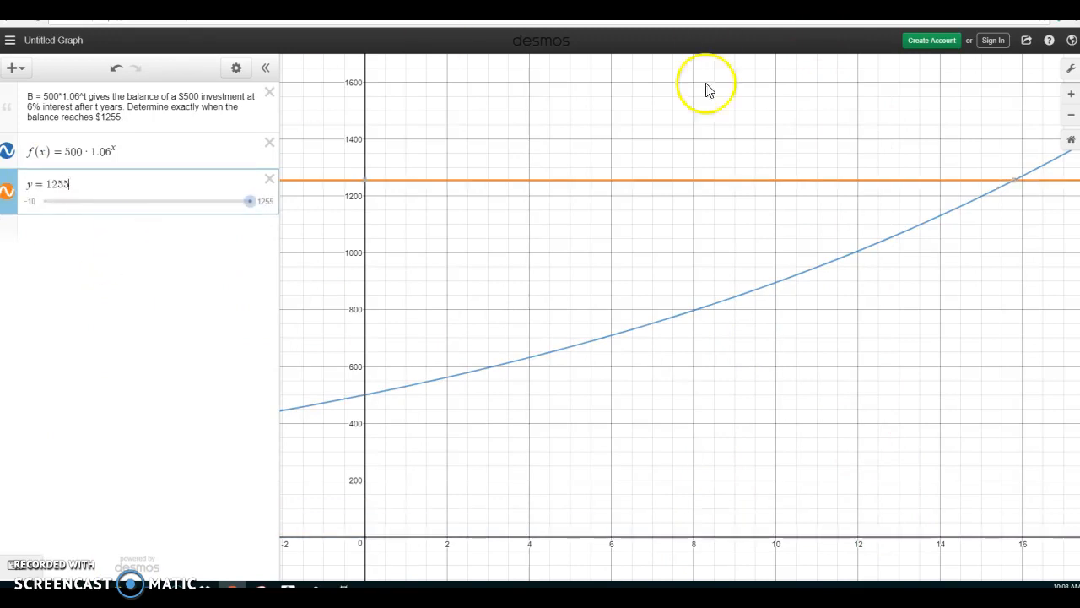
left_click(1015, 181)
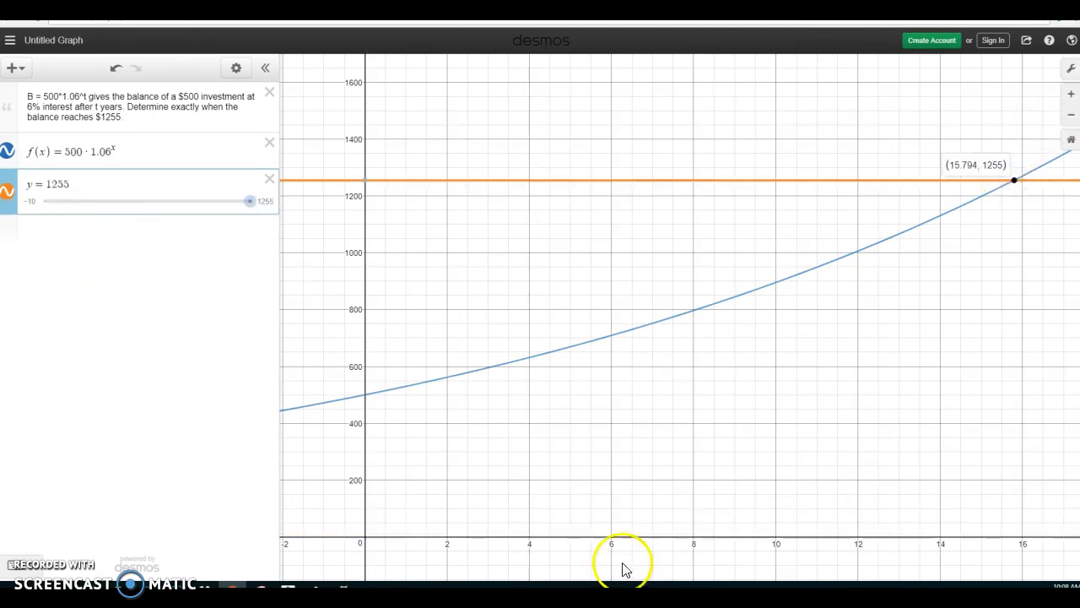
Insert a table below the y = 1255 line and change its first column heading to x
left_click(161, 234)
left_click(22, 71)
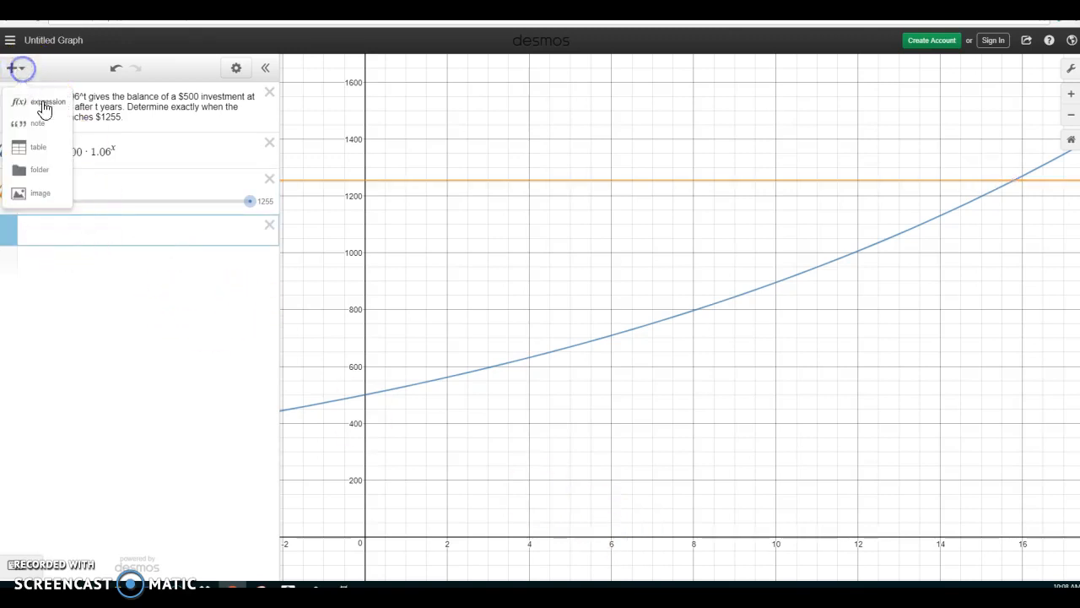
left_click(40, 152)
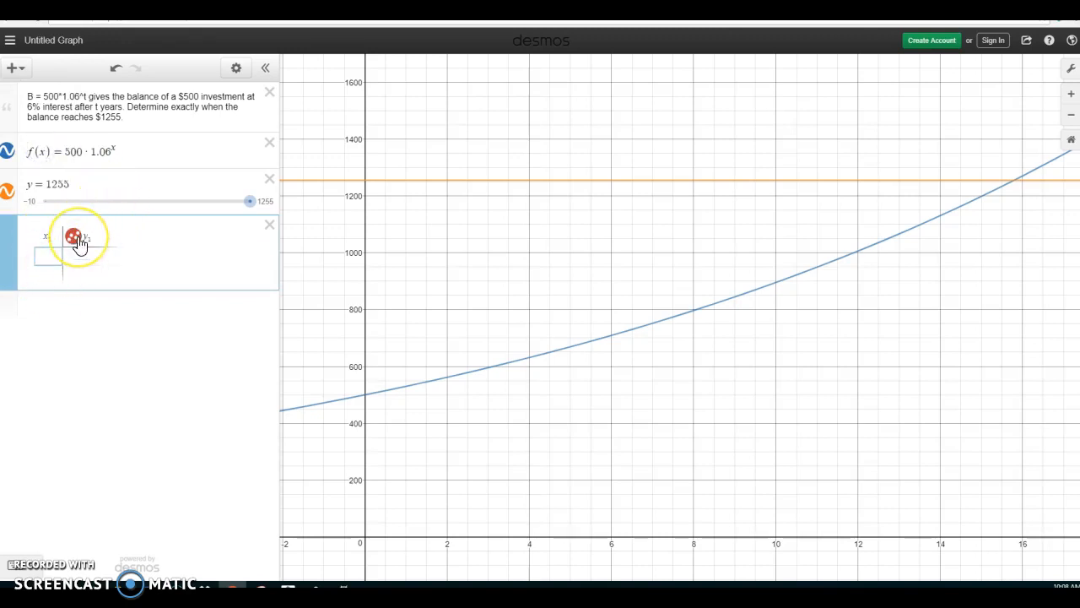
left_click(41, 239)
key("Return")
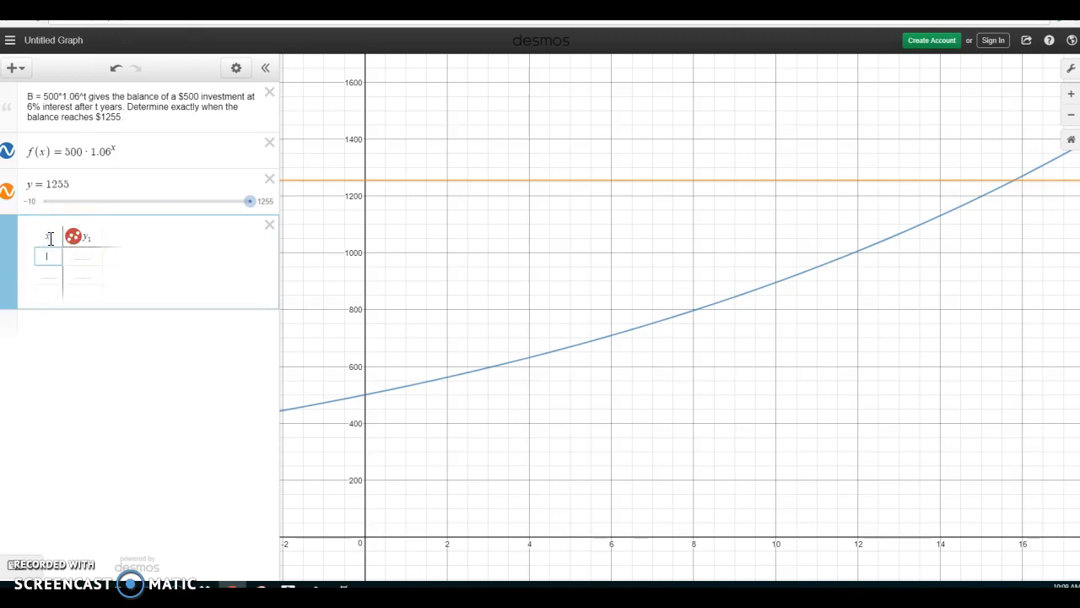
left_click(237, 289)
Enter 0 and 1 as the table's first x values and set the second column heading to f(x)
type("0")
key("Return")
type("1")
key("Tab")
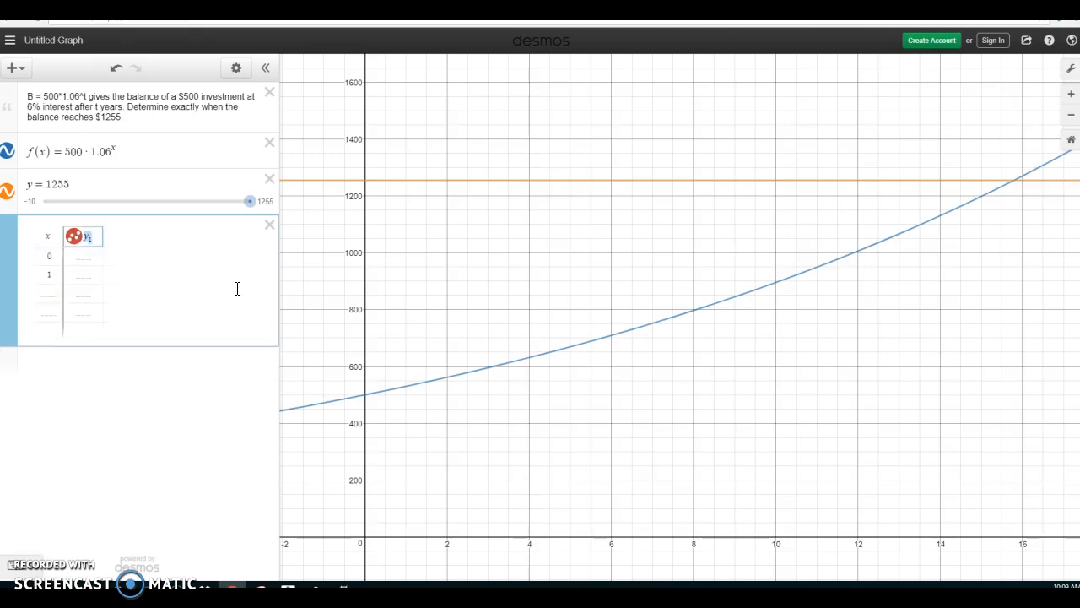
key("Down")
key("Down")
key("Down")
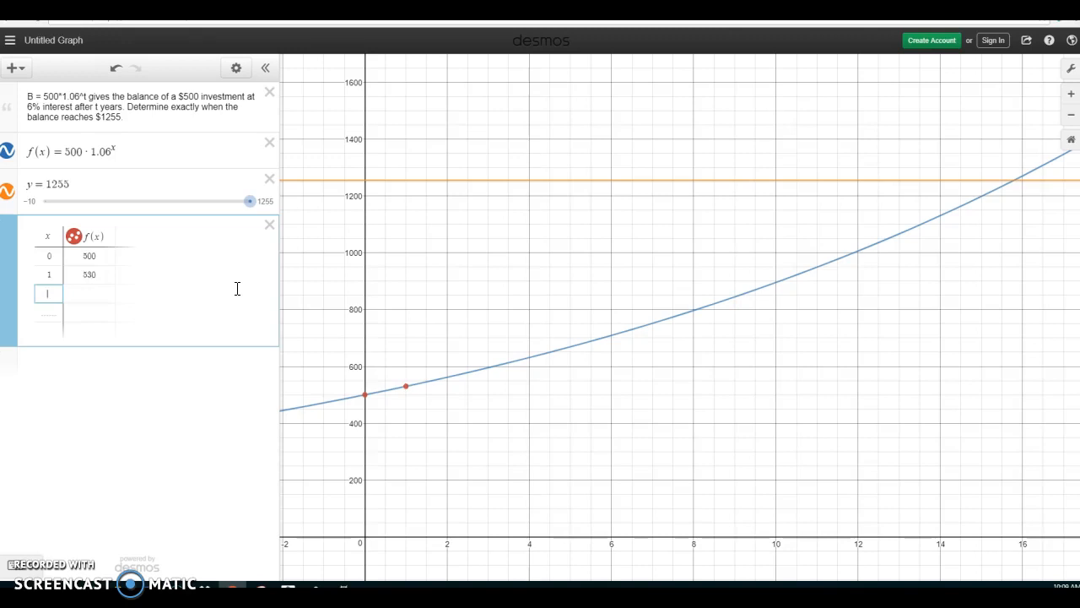
Extend the table's x column with the values 2 through 7
key("Return")
type("3")
key("Return")
type("4")
key("Return")
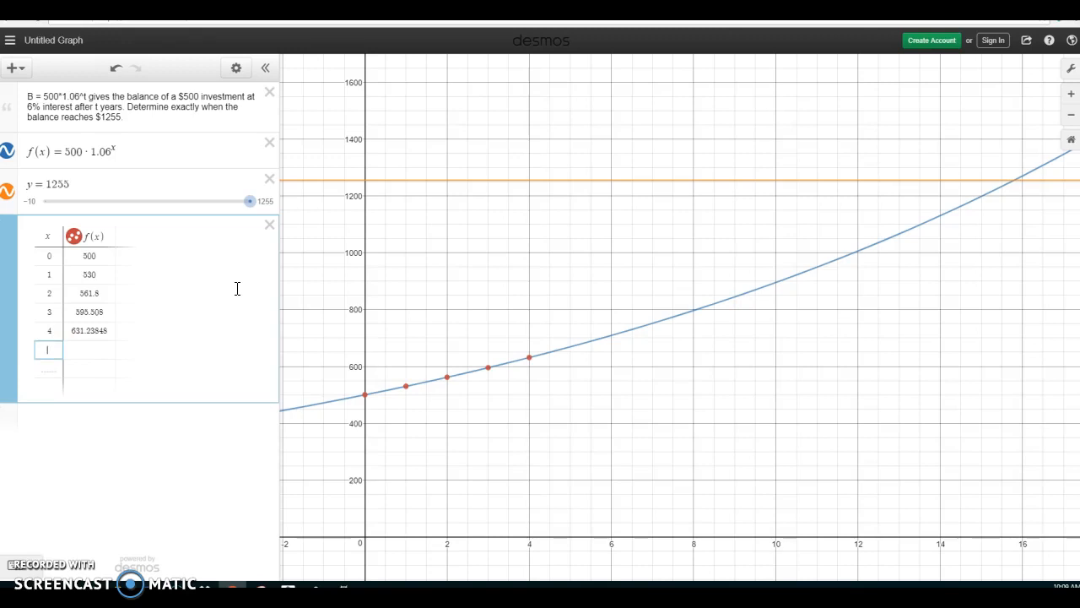
type("5")
key("Return")
key("Return")
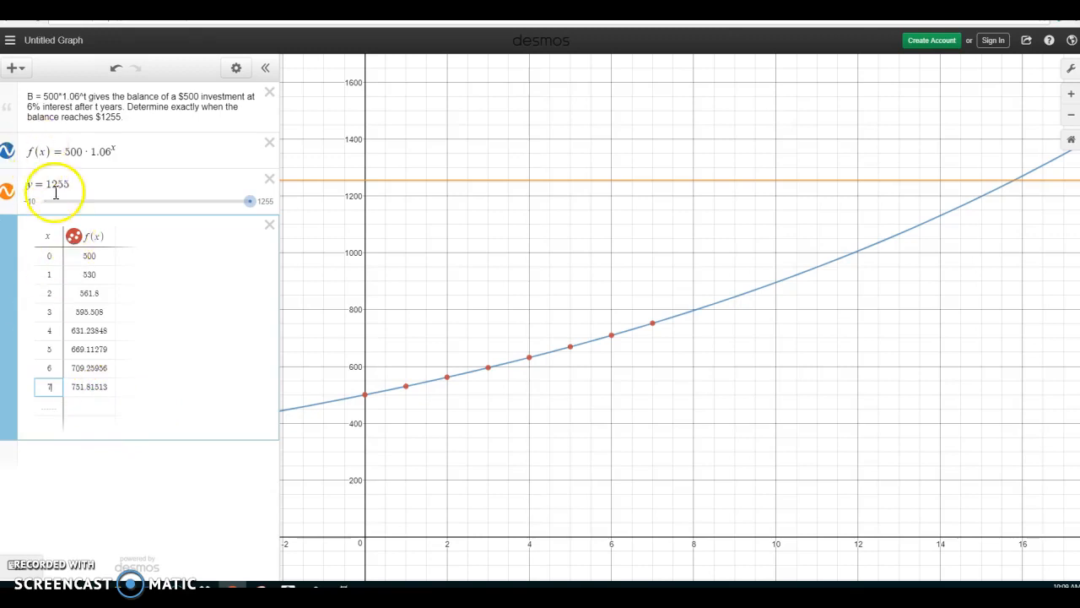
Change the heading of the table's x column to x₁
left_click(86, 241)
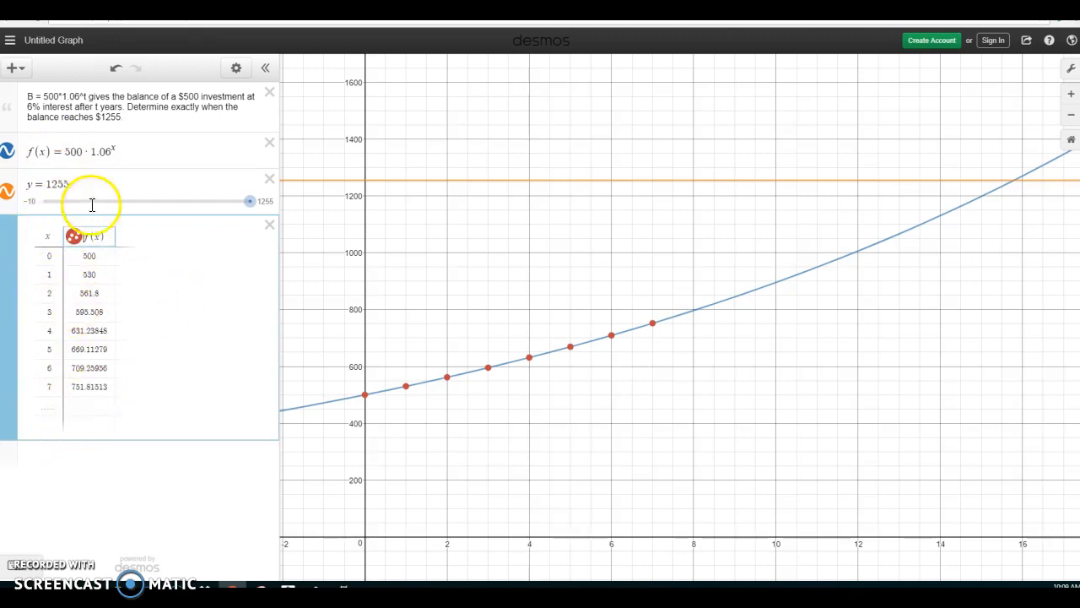
left_click(51, 239)
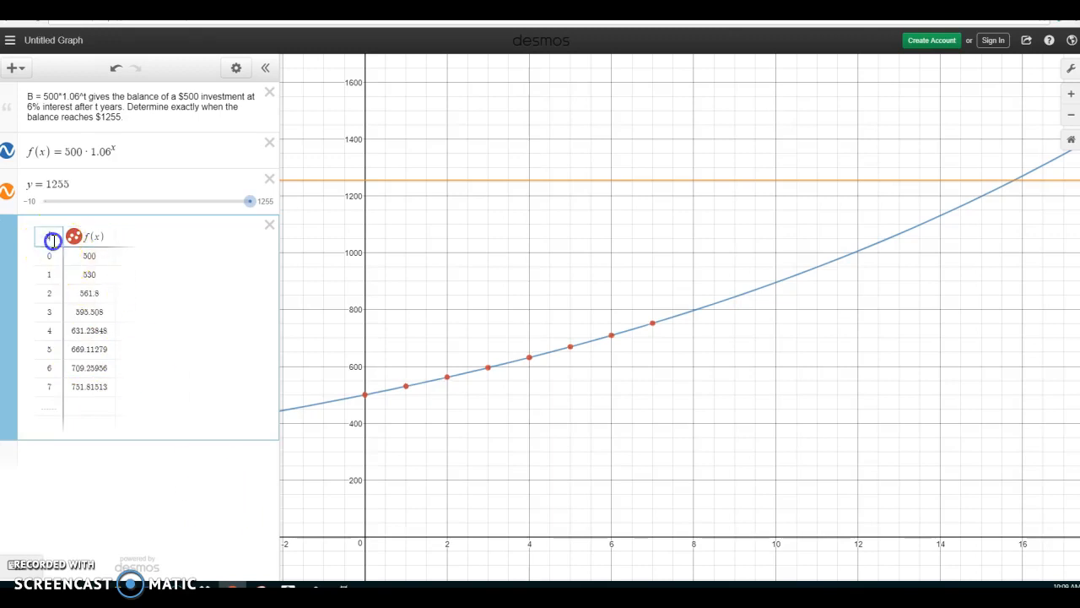
type("1")
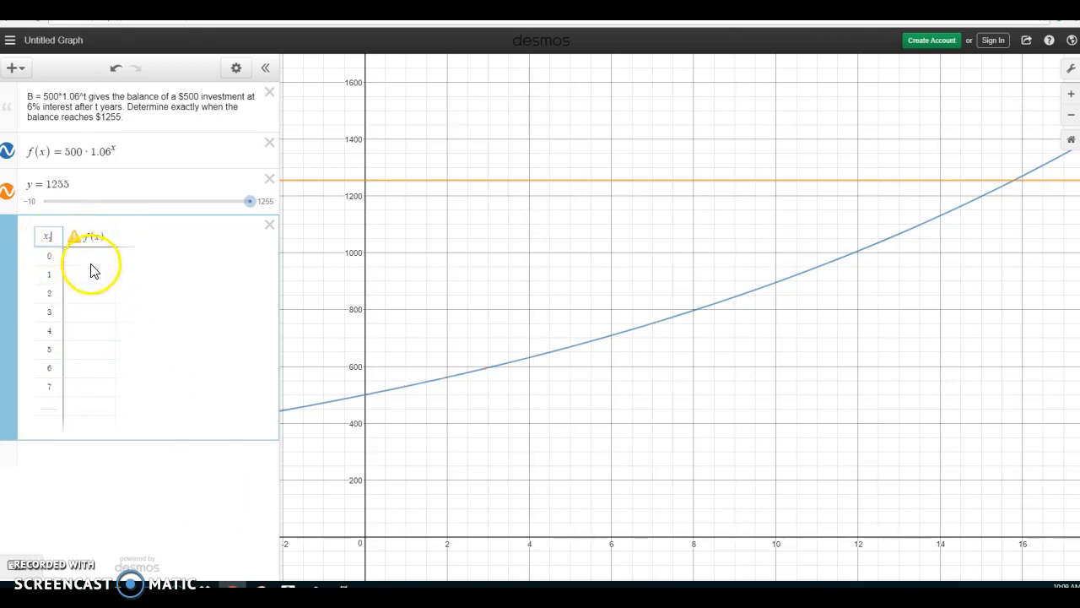
Change the heading of the table's second column to f(x₁)
left_click(101, 238)
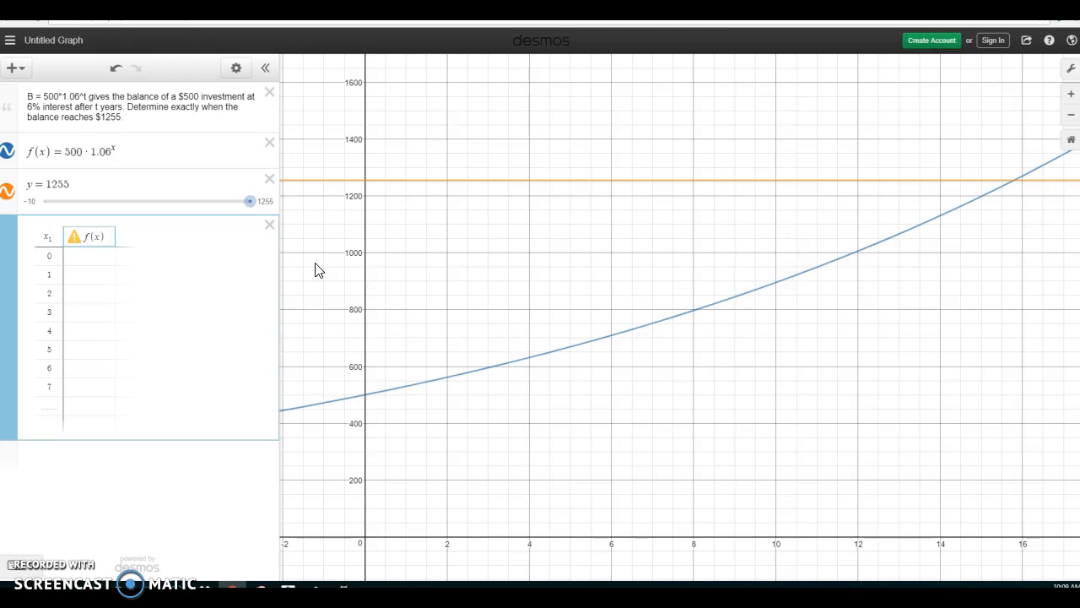
type("1")
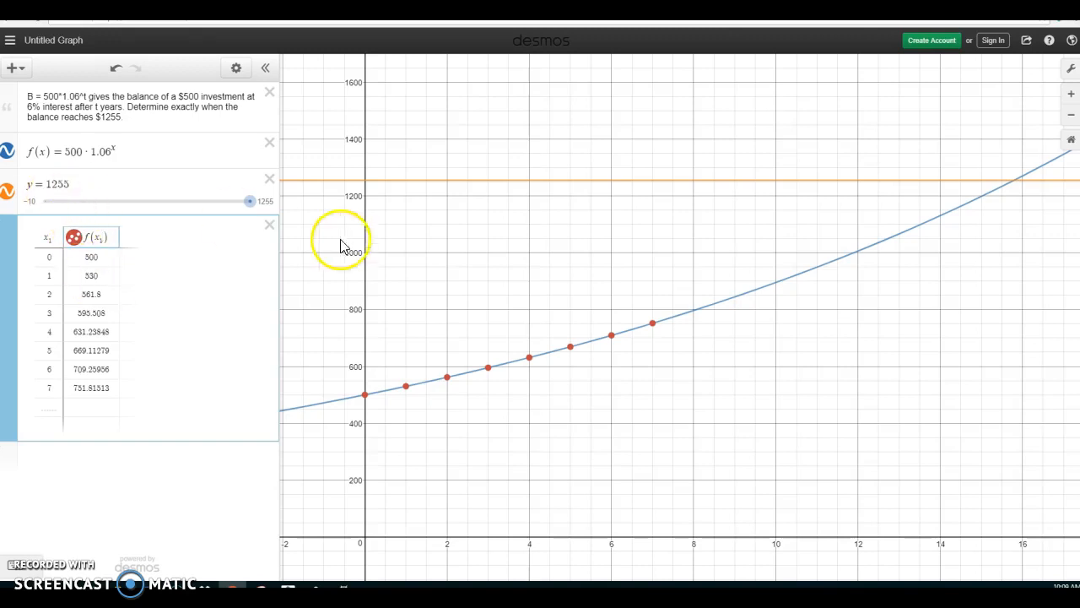
Set the y slider's range from 0 to 1300 with a step of 1
left_click_drag(253, 204, 278, 200)
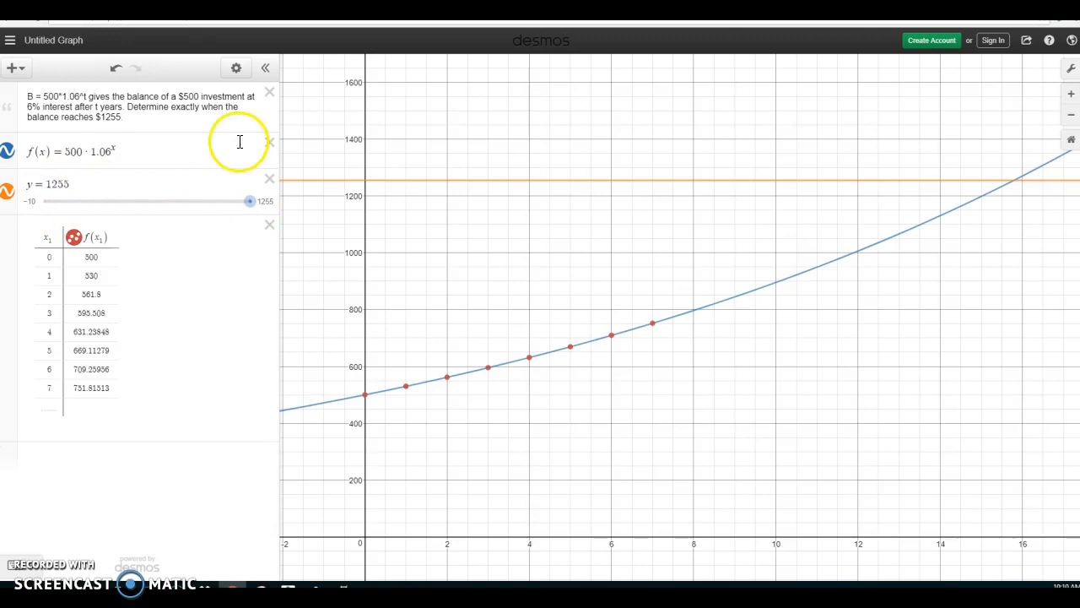
left_click(236, 68)
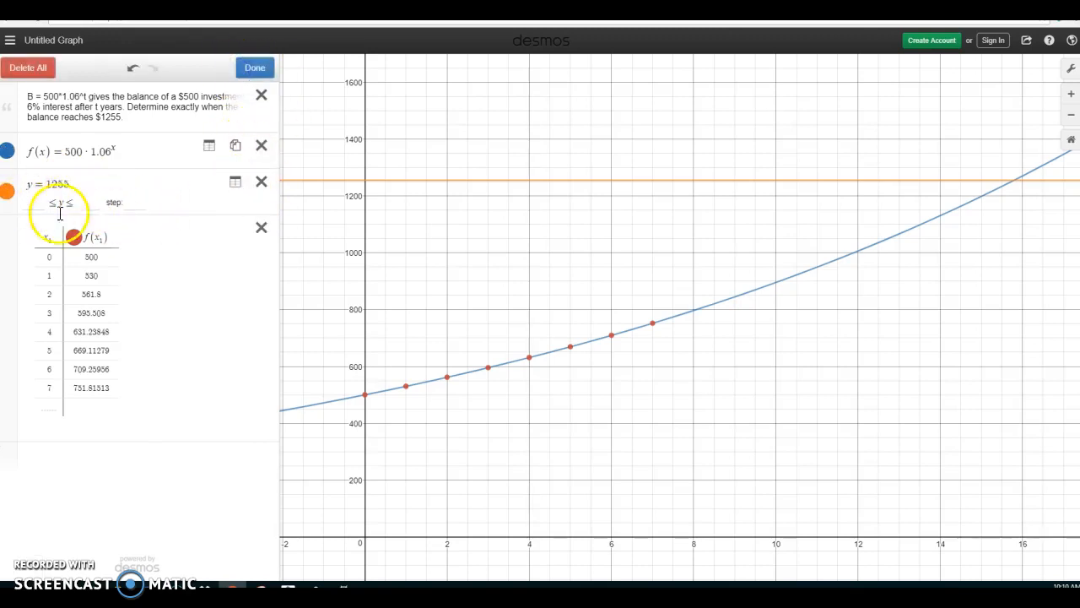
left_click(32, 199)
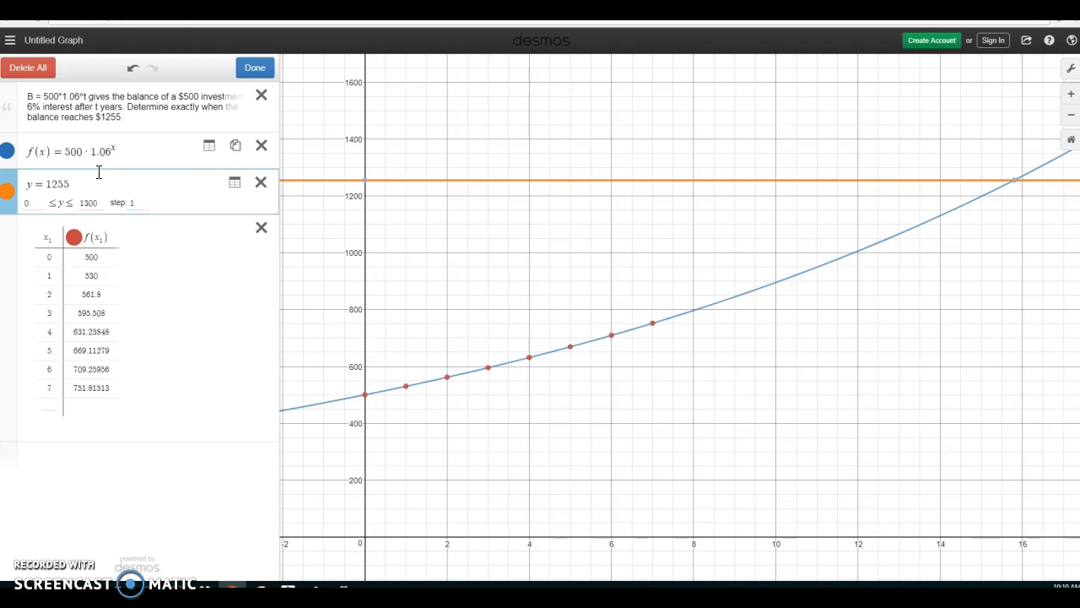
left_click(257, 68)
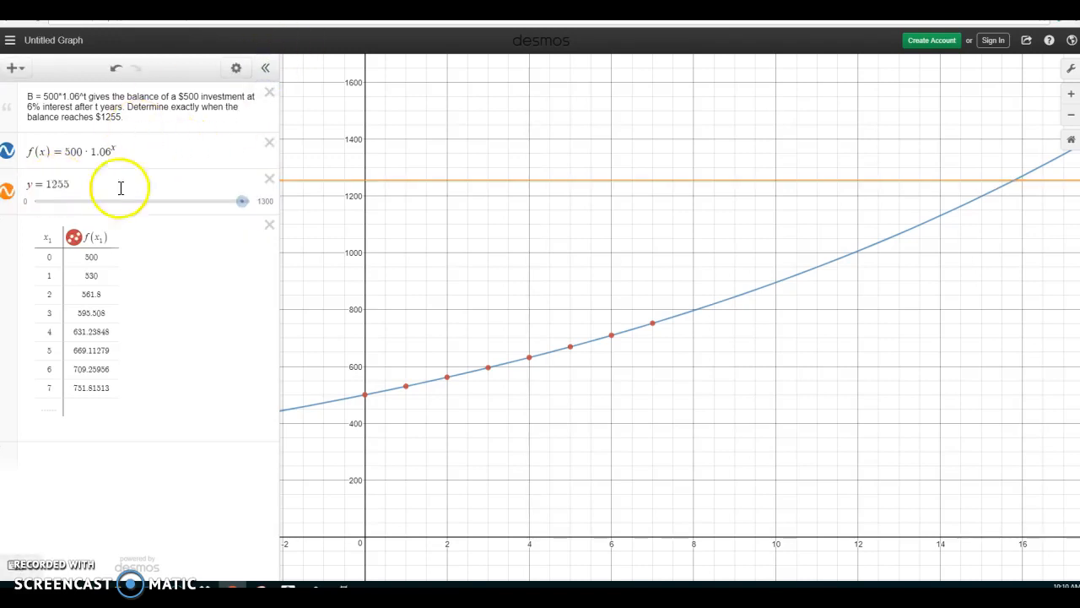
Lower the horizontal line to y = 830 with its slider and select its intersection with the f(x) curve
left_click_drag(240, 203, 174, 228)
left_click(723, 301)
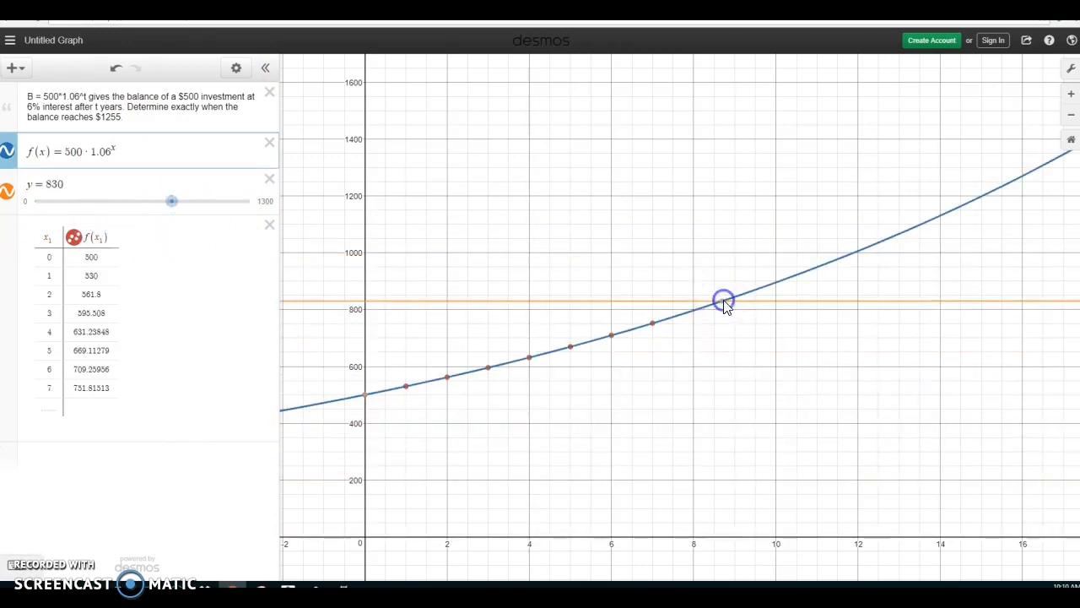